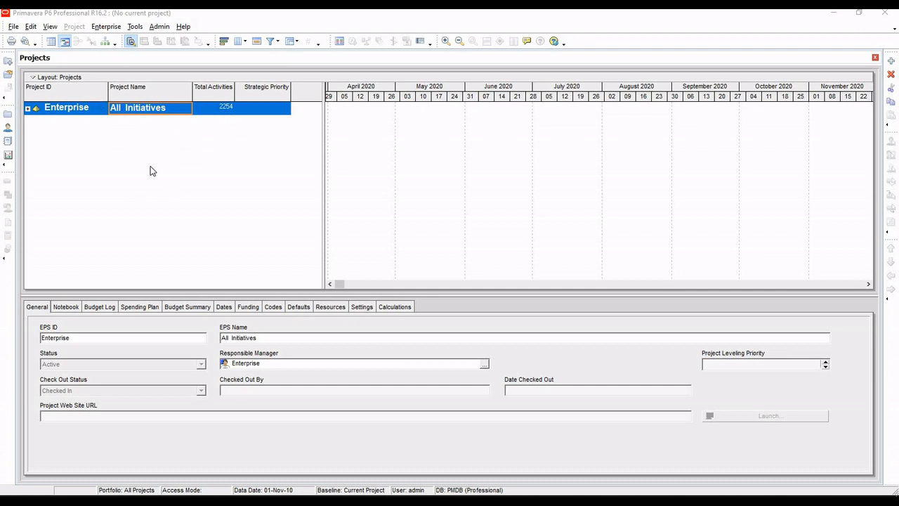
Add a new element to the Enterprise Project Structure and move it out to the top level, alongside Enterprise.
{"action": "left_click", "coordinate": [104, 28]}
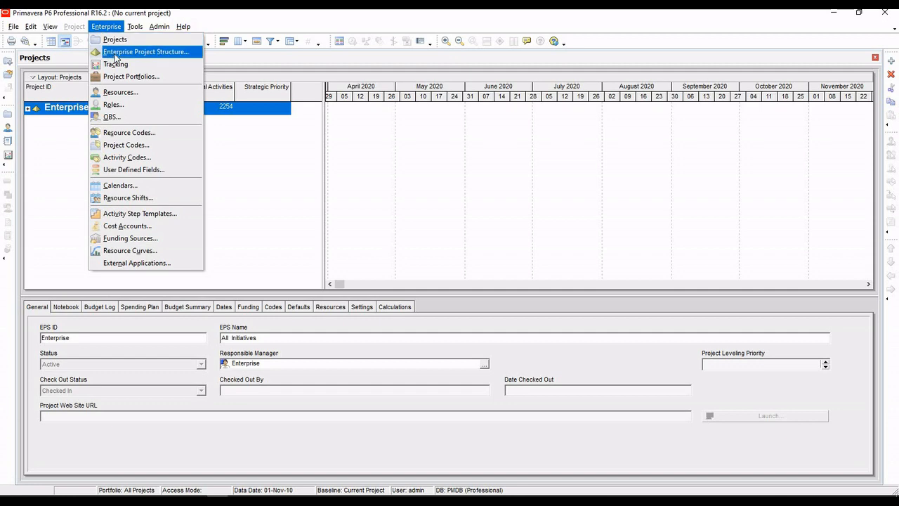
{"action": "left_click", "coordinate": [116, 57]}
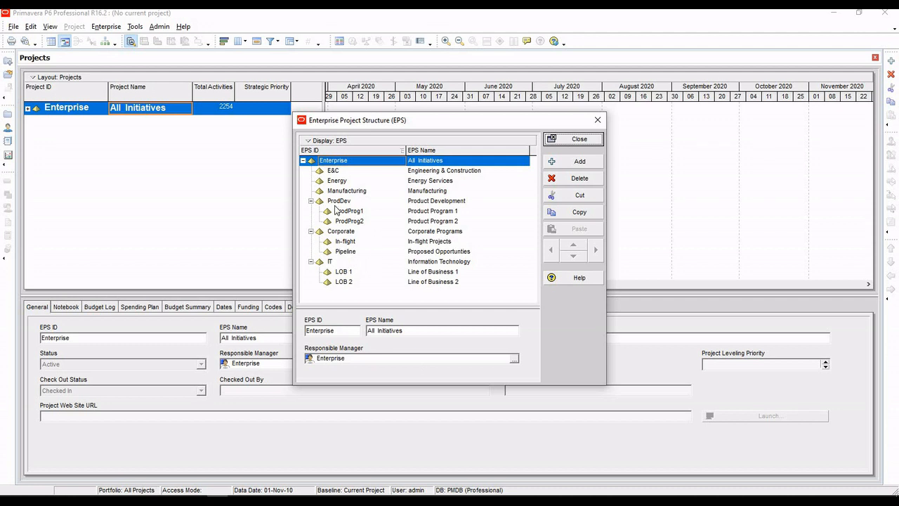
{"action": "left_click", "coordinate": [303, 161]}
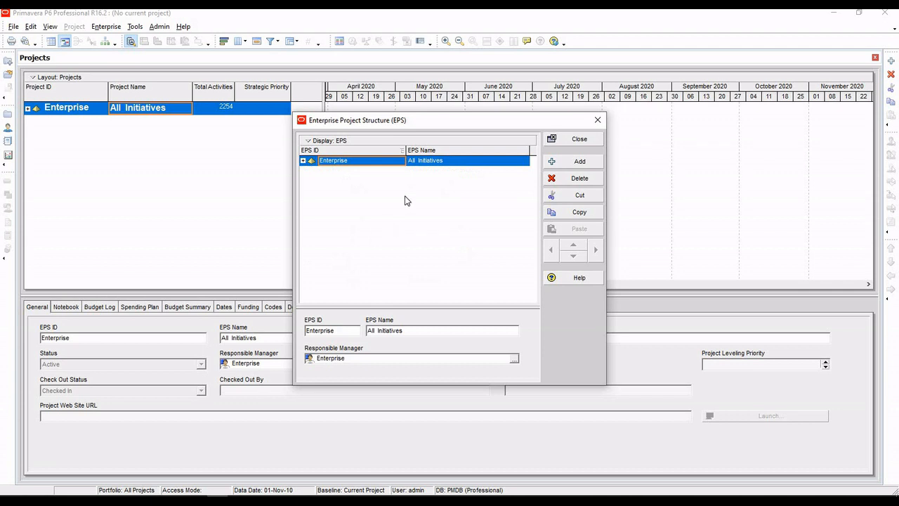
{"action": "left_click", "coordinate": [566, 162]}
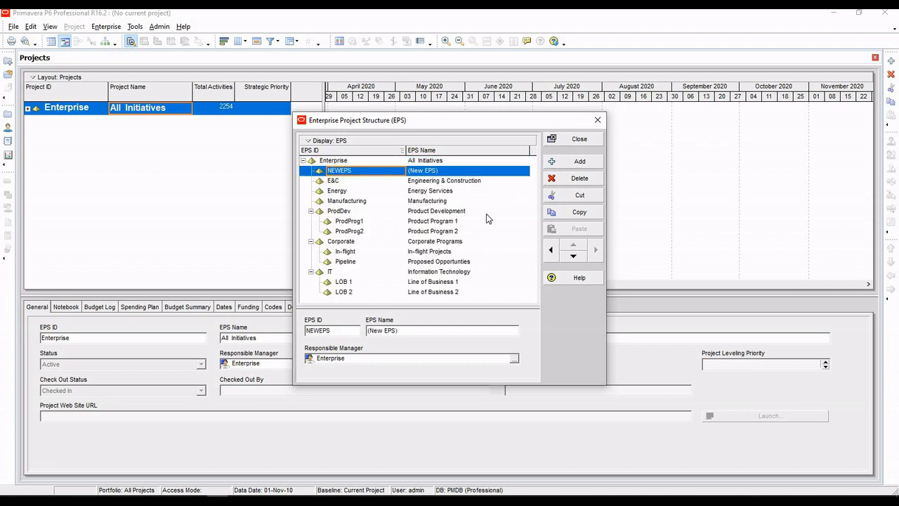
{"action": "left_click", "coordinate": [550, 252]}
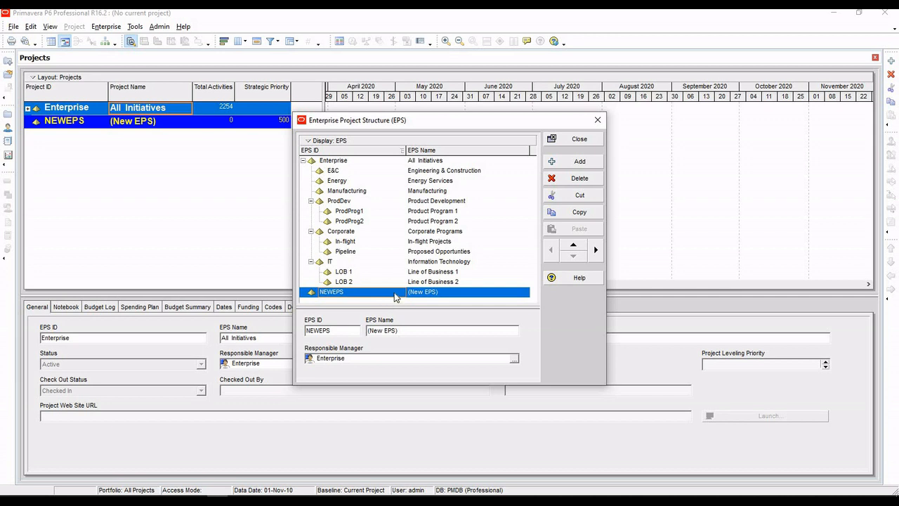
Set the new top-level EPS element's name to "primavera course".
{"action": "left_click", "coordinate": [435, 297]}
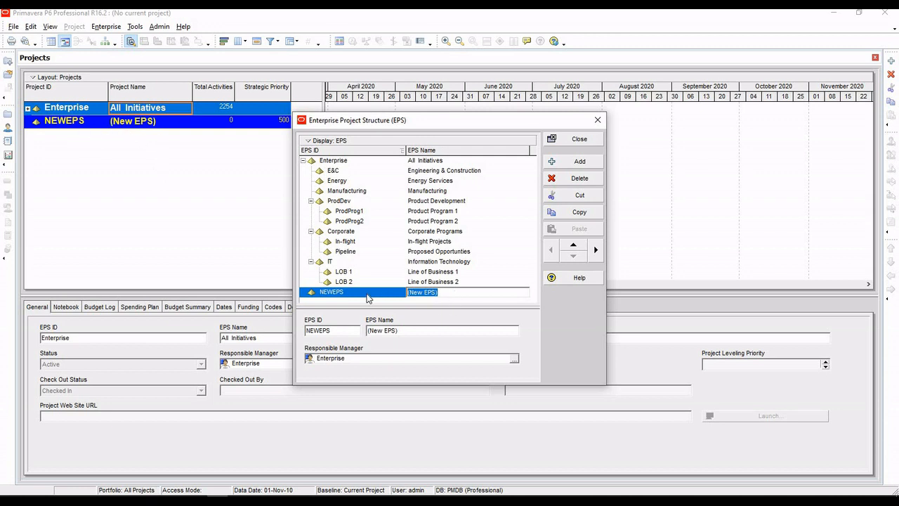
{"action": "key", "text": "BackSpace"}
{"action": "type", "text": "primavera course"}
Set the EPS ID of the primavera course element to "p6 course" and close the Enterprise Project Structure.
{"action": "left_click", "coordinate": [363, 298]}
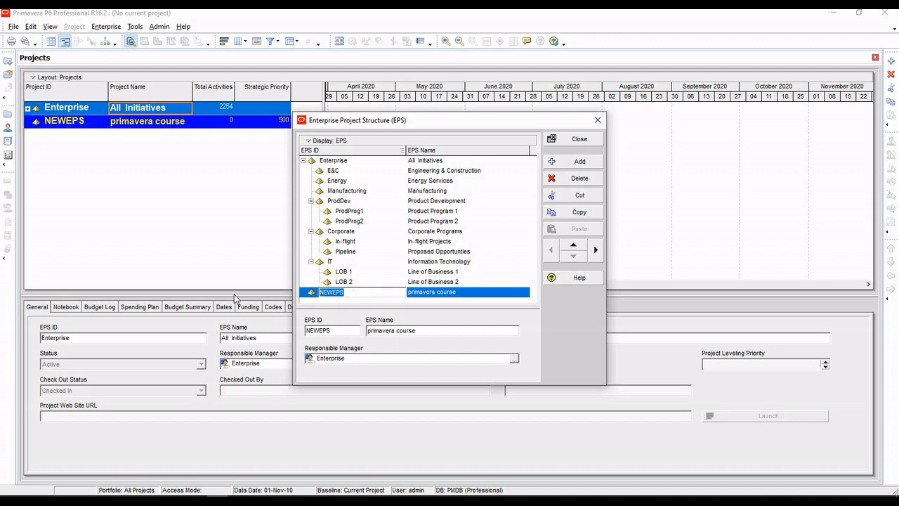
{"action": "key", "text": "BackSpace"}
{"action": "type", "text": "p"}
{"action": "type", "text": "6 c"}
{"action": "type", "text": "oo"}
{"action": "type", "text": "urse"}
{"action": "key", "text": "Return"}
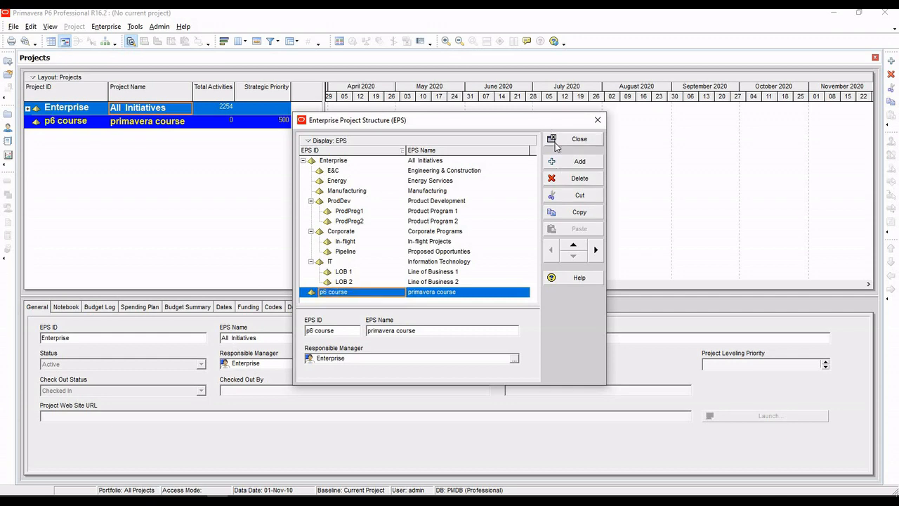
{"action": "key", "text": "Escape"}
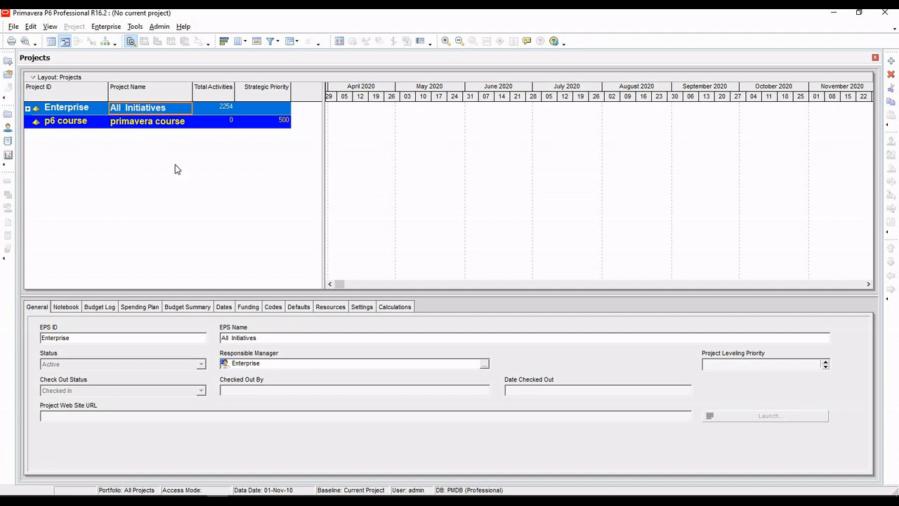
Start creating a new project and place it under the p6 course (primavera course) EPS element.
{"action": "left_click_drag", "start_coordinate": [175, 164], "coordinate": [153, 191]}
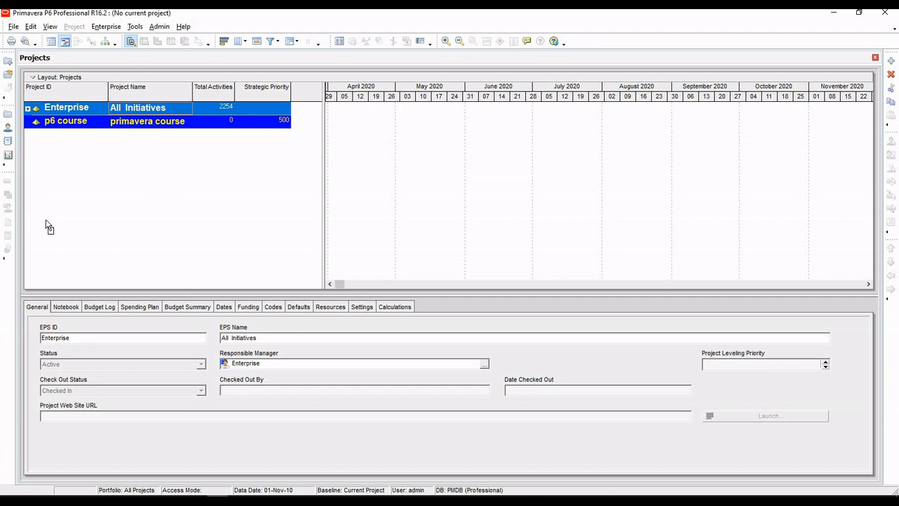
{"action": "left_click", "coordinate": [8, 63]}
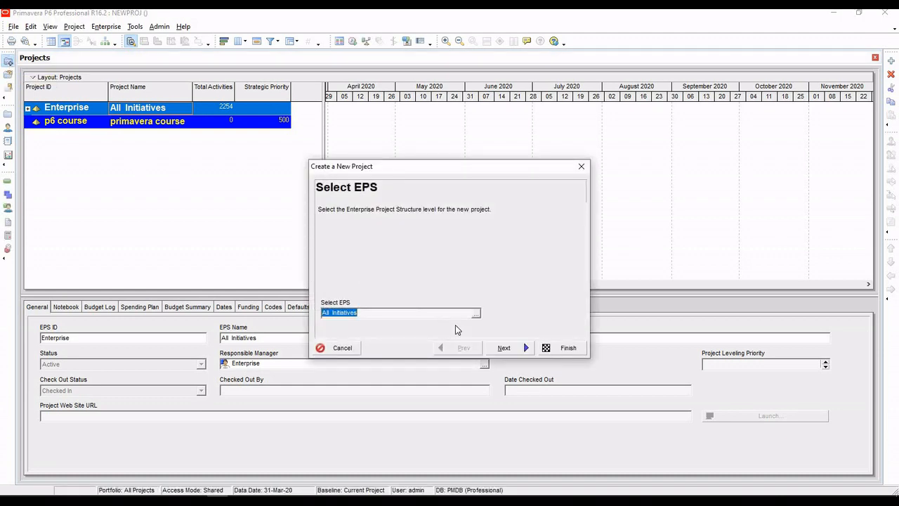
{"action": "left_click", "coordinate": [475, 313]}
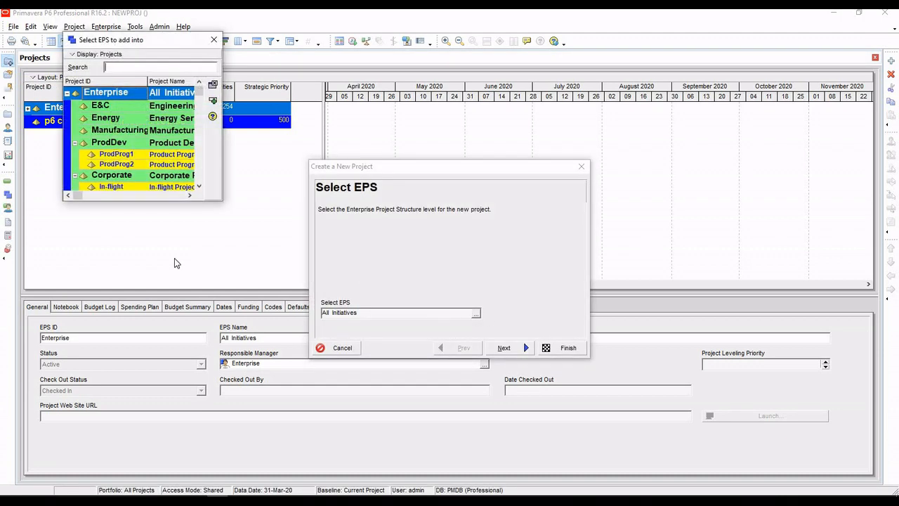
{"action": "left_click", "coordinate": [68, 95]}
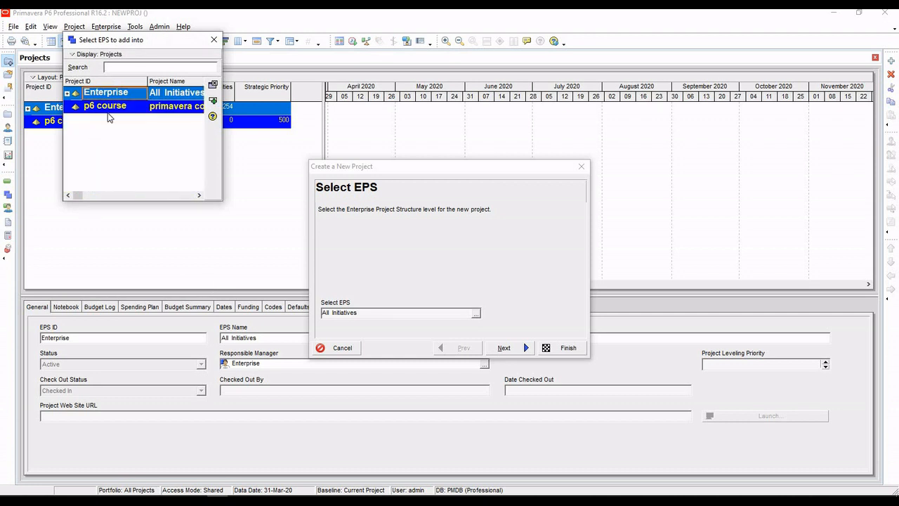
{"action": "left_click", "coordinate": [112, 109]}
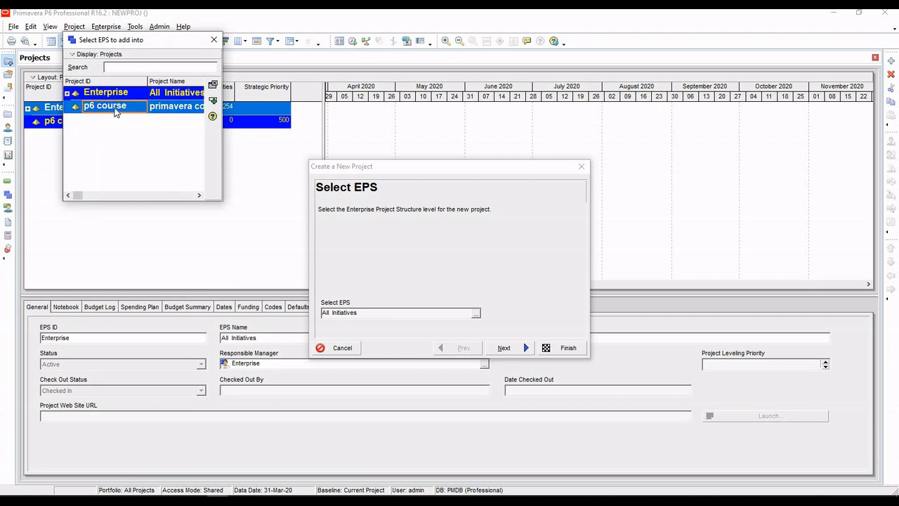
{"action": "left_click", "coordinate": [214, 107]}
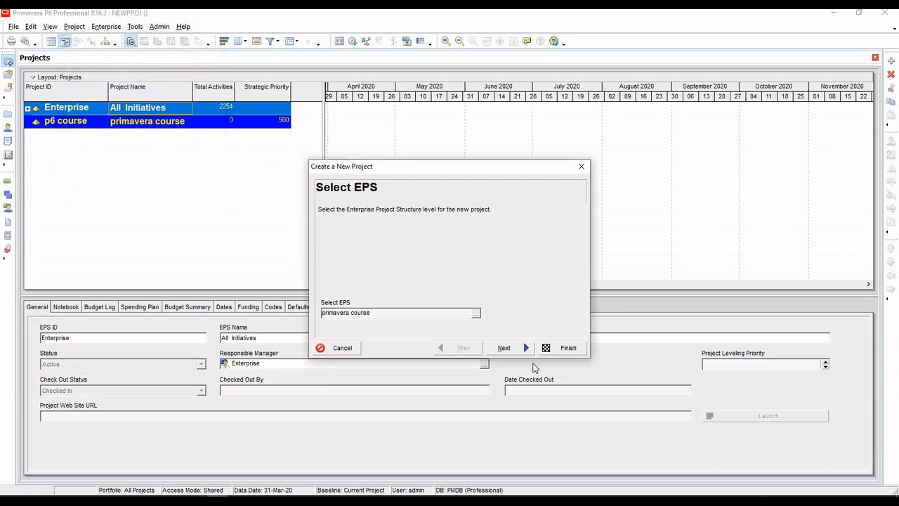
{"action": "left_click", "coordinate": [503, 348]}
Enter "p6 course" as the new project's ID.
{"action": "double_click", "coordinate": [361, 288]}
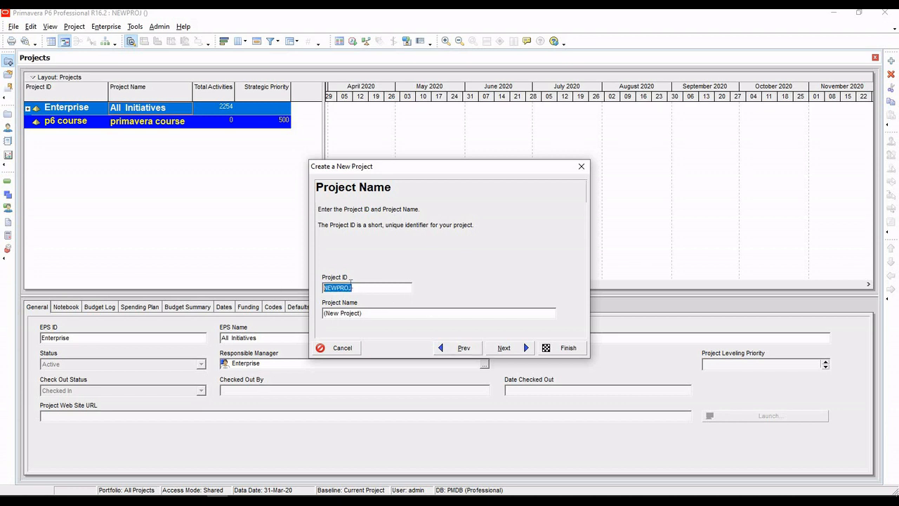
{"action": "key", "text": "BackSpace"}
{"action": "type", "text": "p6 course"}
Name the new project "sample project for p6 course" and submit its ID and name.
{"action": "left_click_drag", "start_coordinate": [378, 316], "coordinate": [273, 321]}
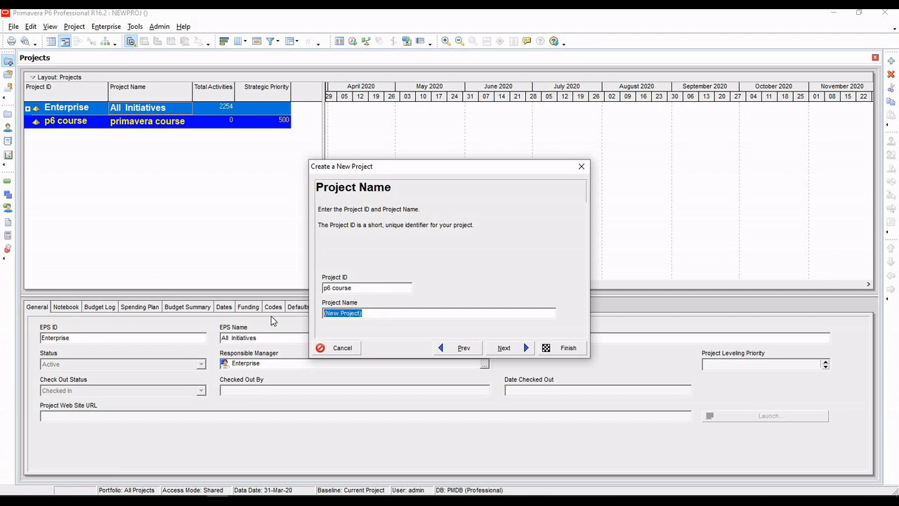
{"action": "key", "text": "BackSpace"}
{"action": "type", "text": "p"}
{"action": "type", "text": "sample"}
{"action": "type", "text": " project"}
{"action": "type", "text": " for"}
{"action": "type", "text": "p6"}
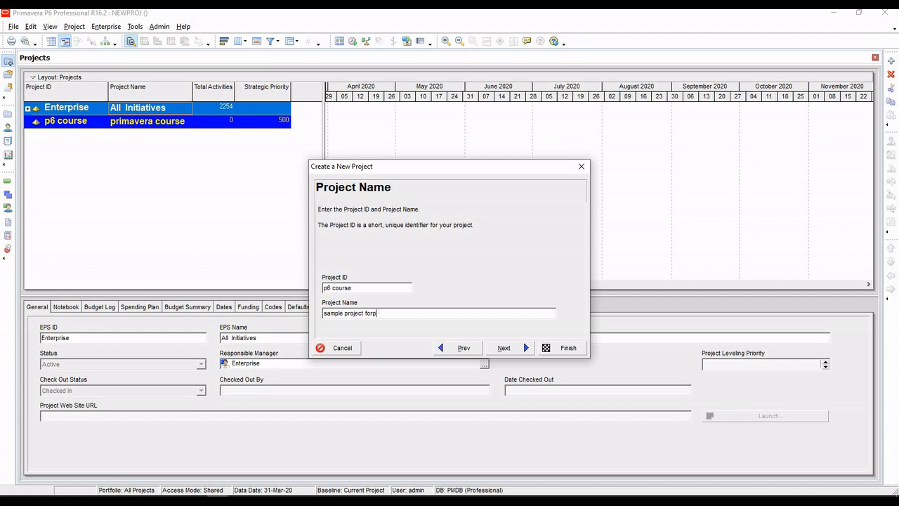
{"action": "key", "text": "BackSpace"}
{"action": "type", "text": "p6 course"}
{"action": "left_click", "coordinate": [507, 349]}
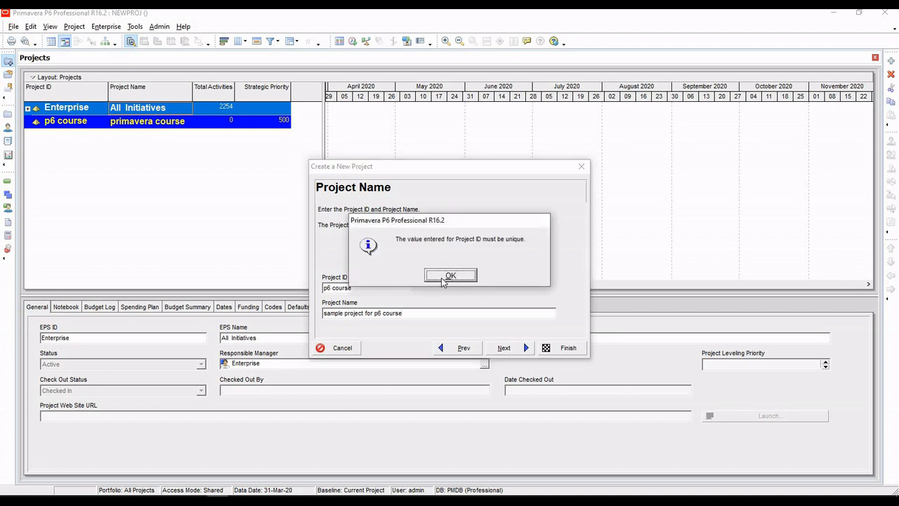
Change the new project's ID to "p6 course-1" and continue to the project dates.
{"action": "left_click", "coordinate": [451, 275]}
{"action": "key", "text": "End"}
{"action": "type", "text": "-1"}
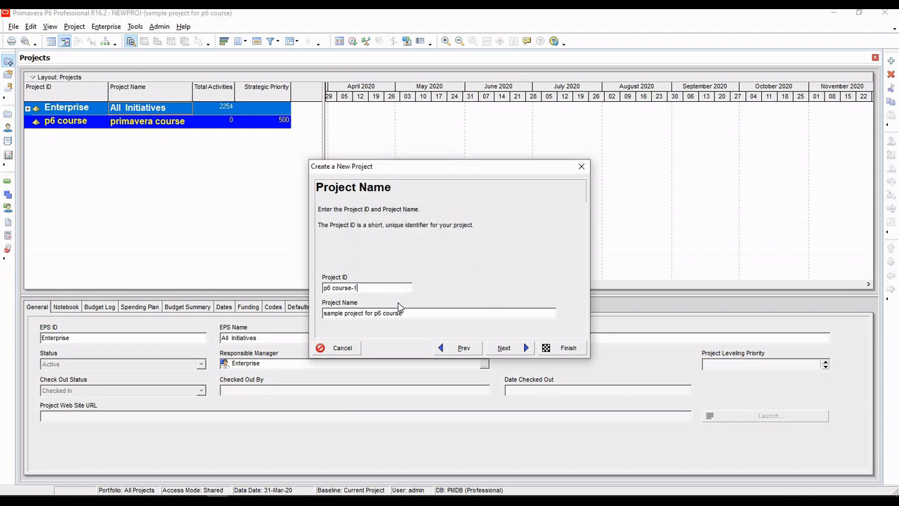
{"action": "left_click", "coordinate": [506, 348]}
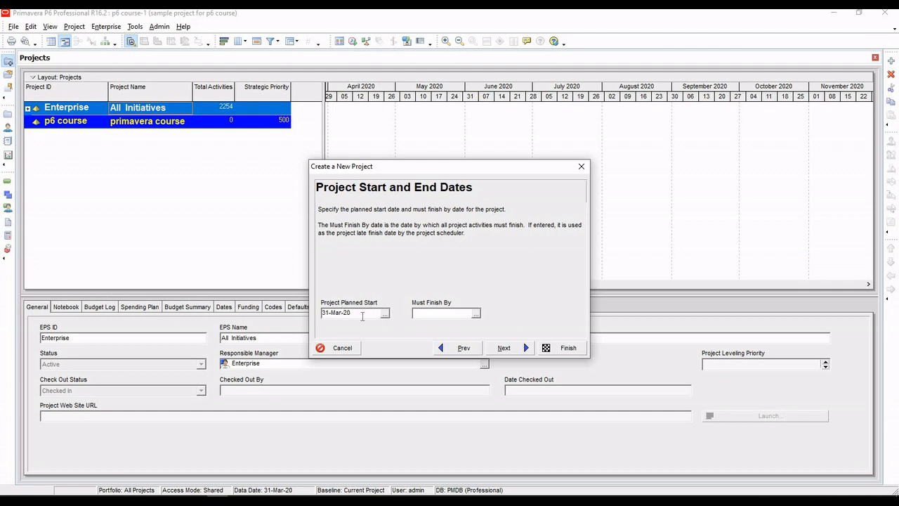
Accept the default planned start date, responsible manager and rate type, and finish creating the project.
{"action": "left_click", "coordinate": [505, 348]}
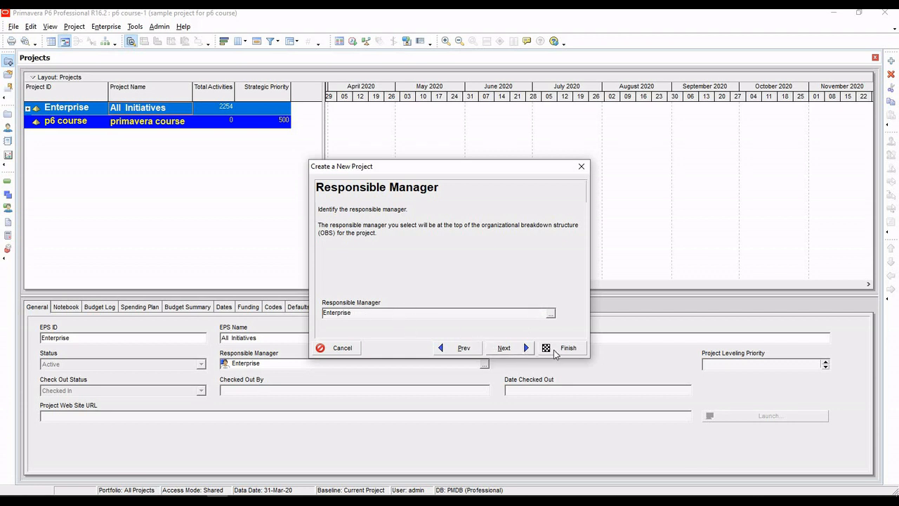
{"action": "left_click", "coordinate": [491, 349]}
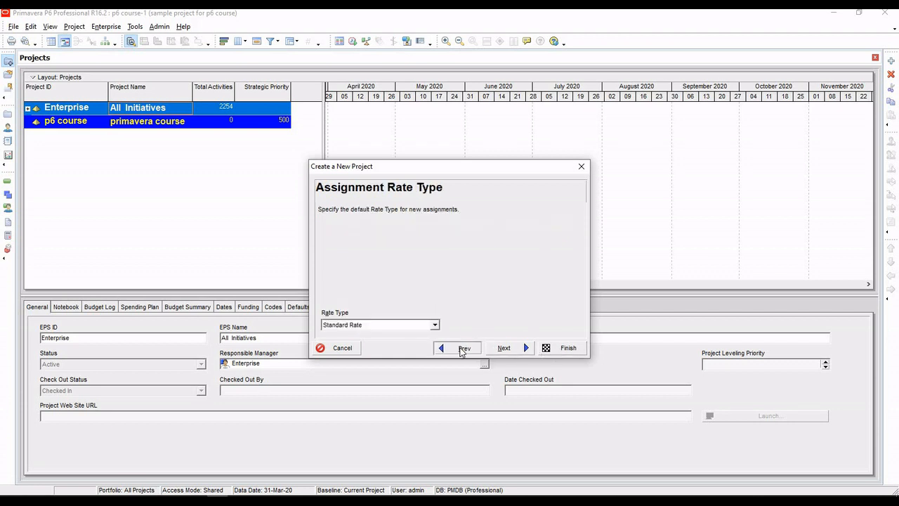
{"action": "left_click", "coordinate": [461, 348]}
{"action": "left_click", "coordinate": [568, 347]}
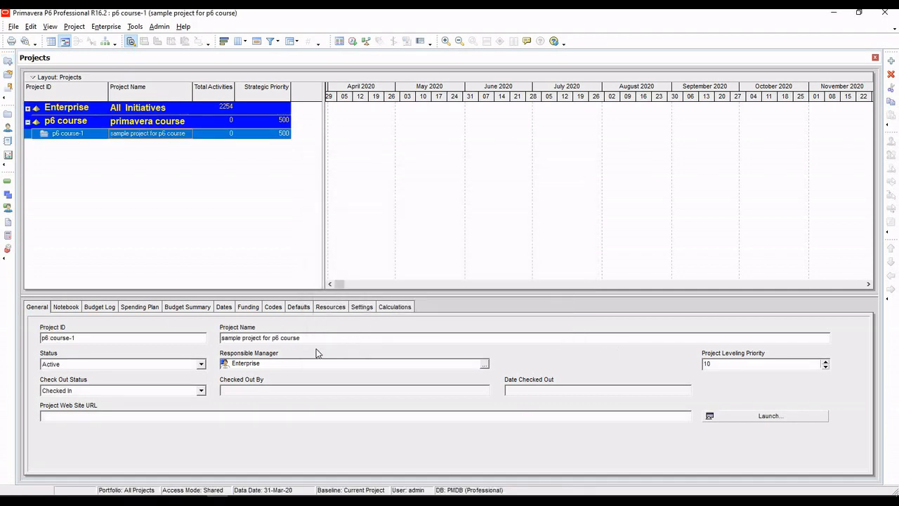